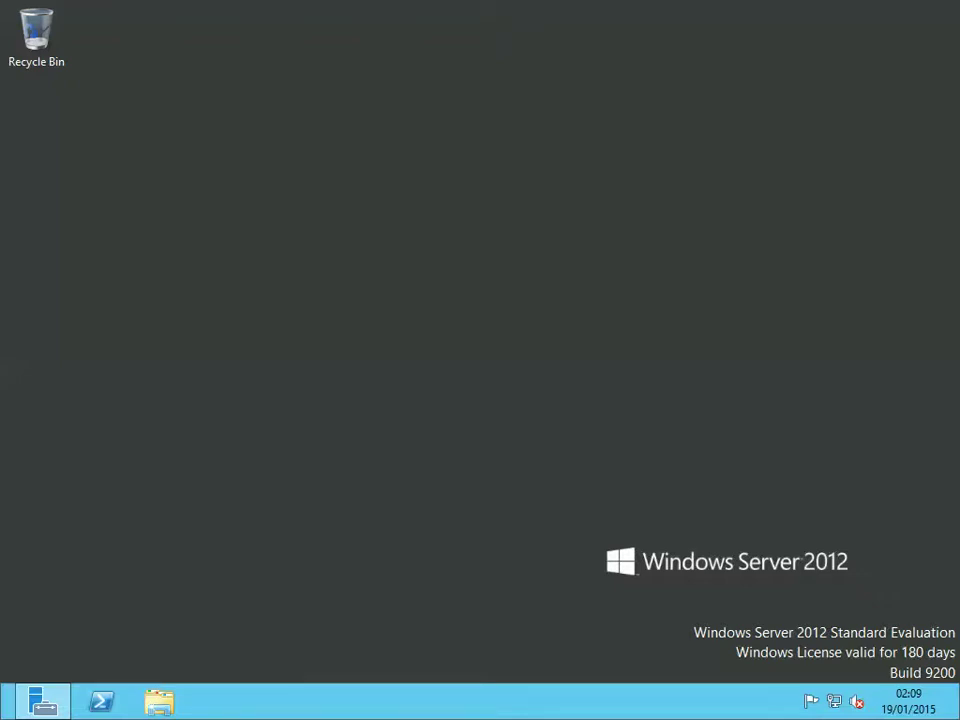
Step: From Server Manager's Local Server page, open the Computer Name/Domain Changes dialog for sever-2012
{"action": "left_click", "coordinate": [40, 703]}
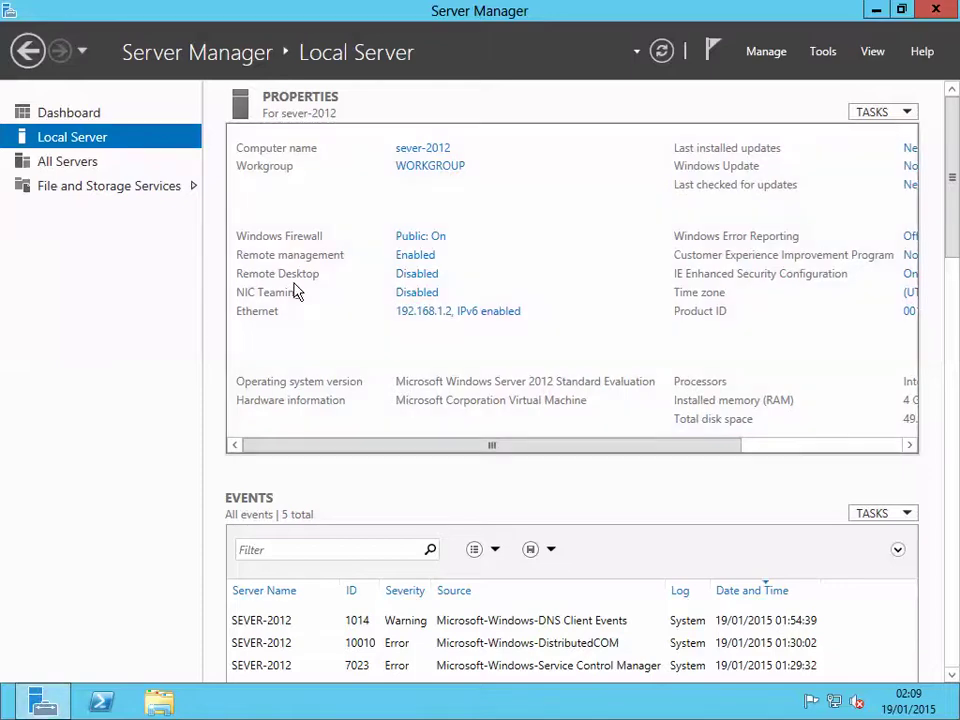
{"action": "left_click", "coordinate": [79, 116]}
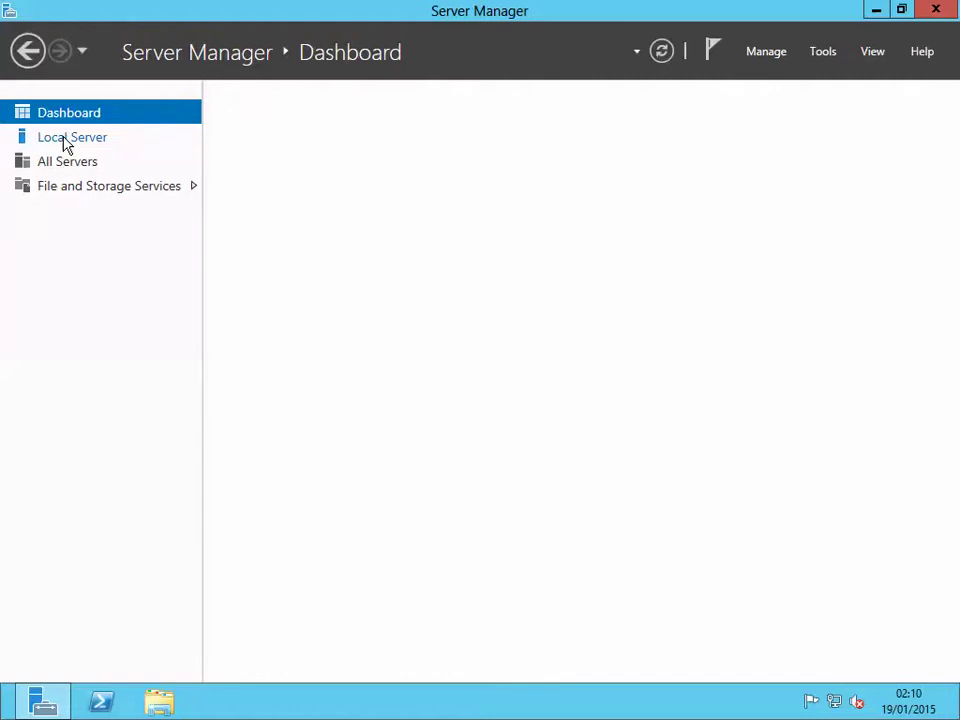
{"action": "left_click", "coordinate": [66, 143]}
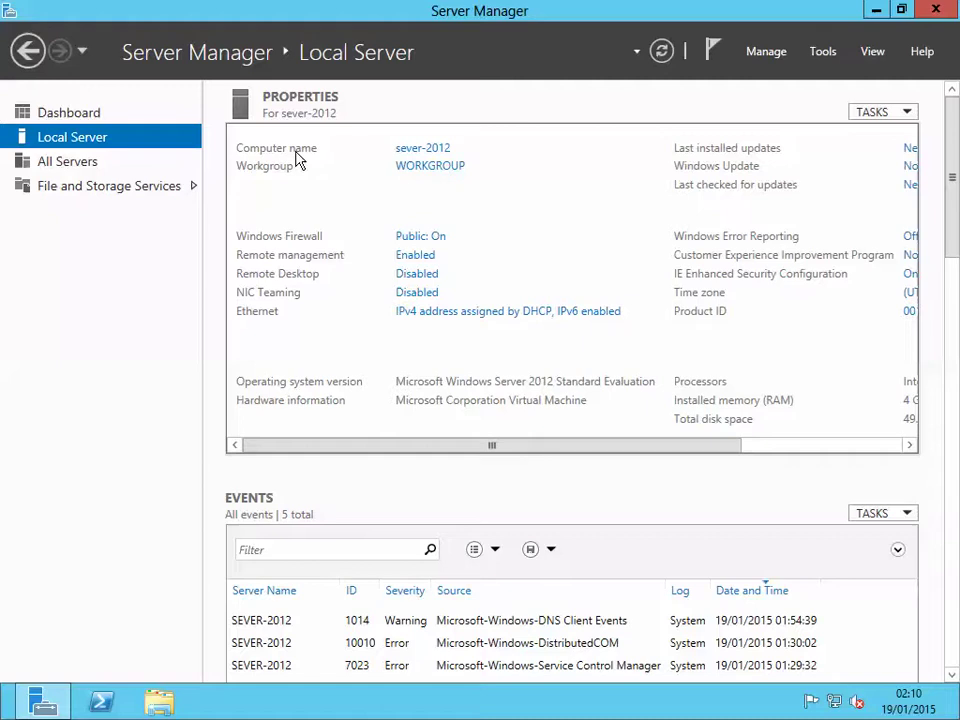
{"action": "left_click", "coordinate": [440, 152]}
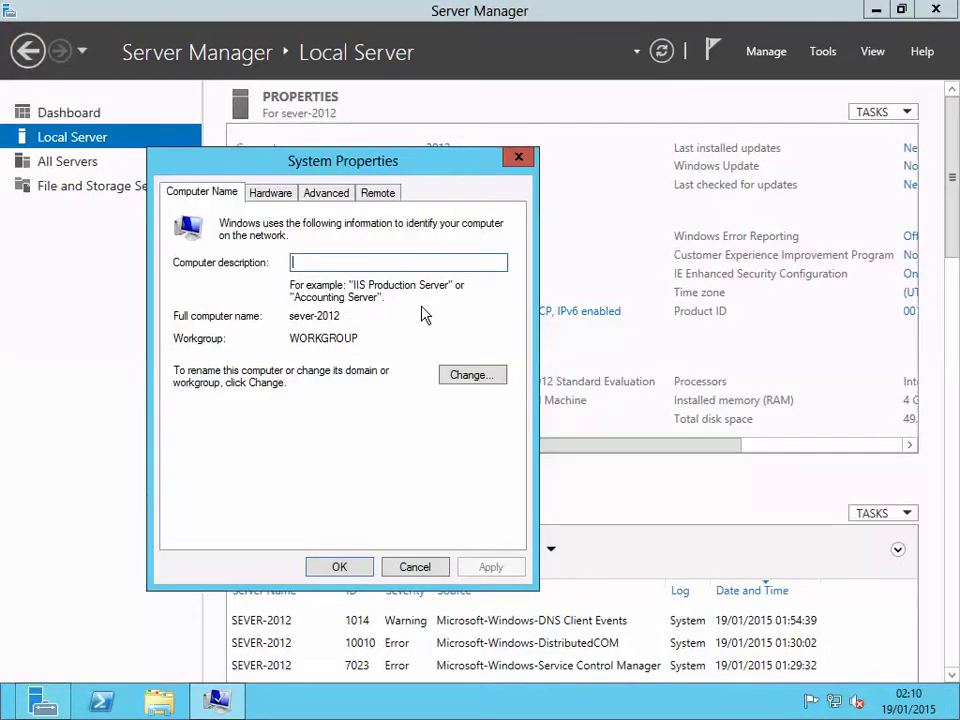
{"action": "left_click", "coordinate": [474, 380]}
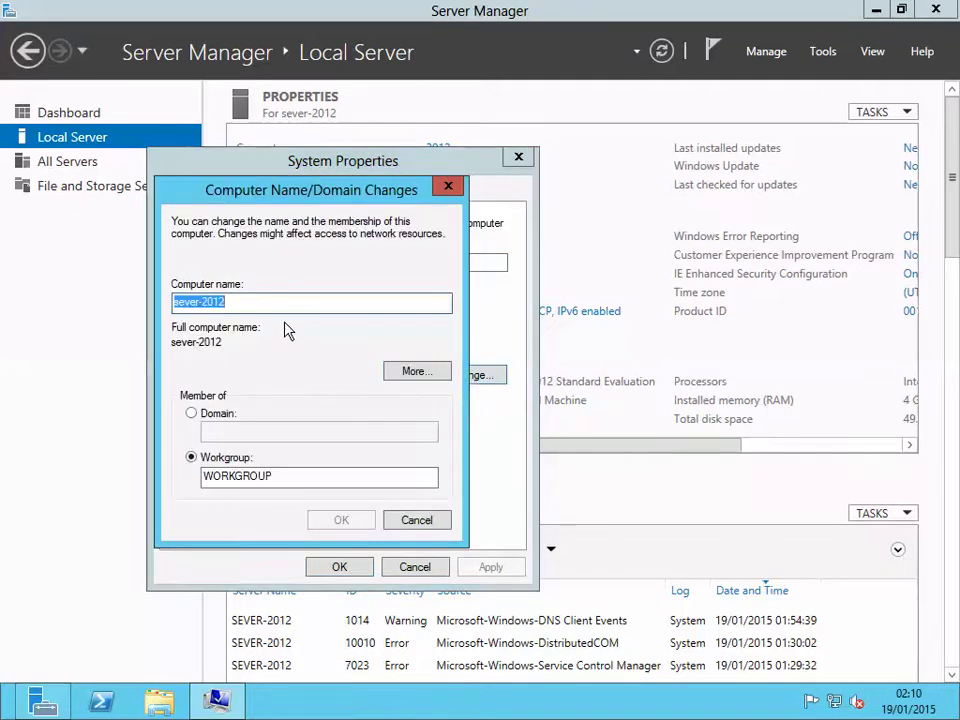
Step: Enter the new computer name sever2012 in place of sever-2012 and confirm with OK
{"action": "type", "text": "s"}
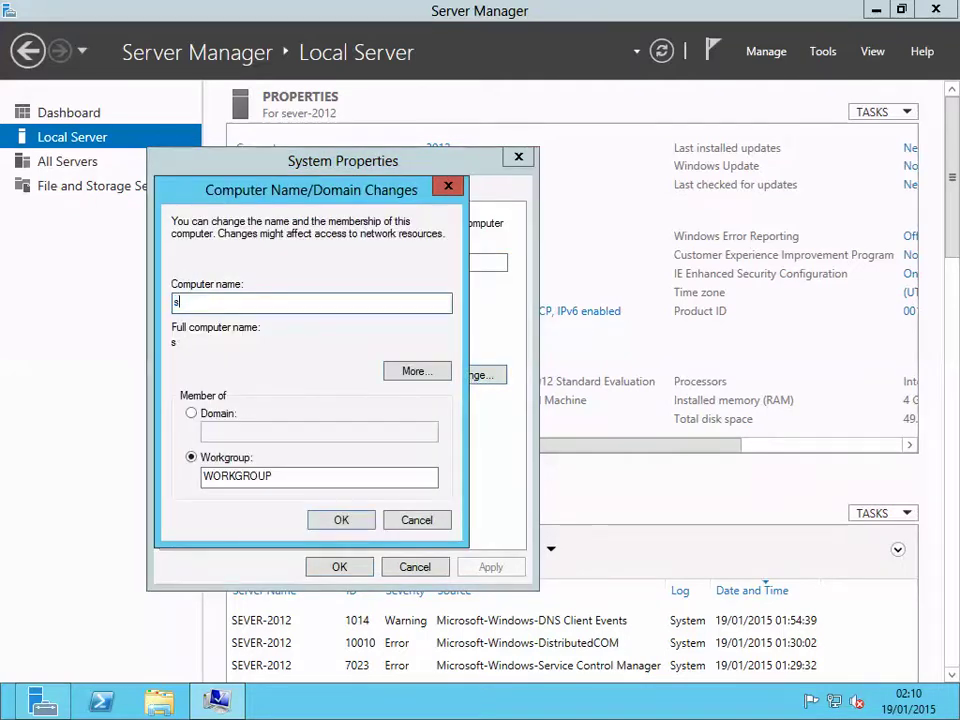
{"action": "type", "text": "ever2012"}
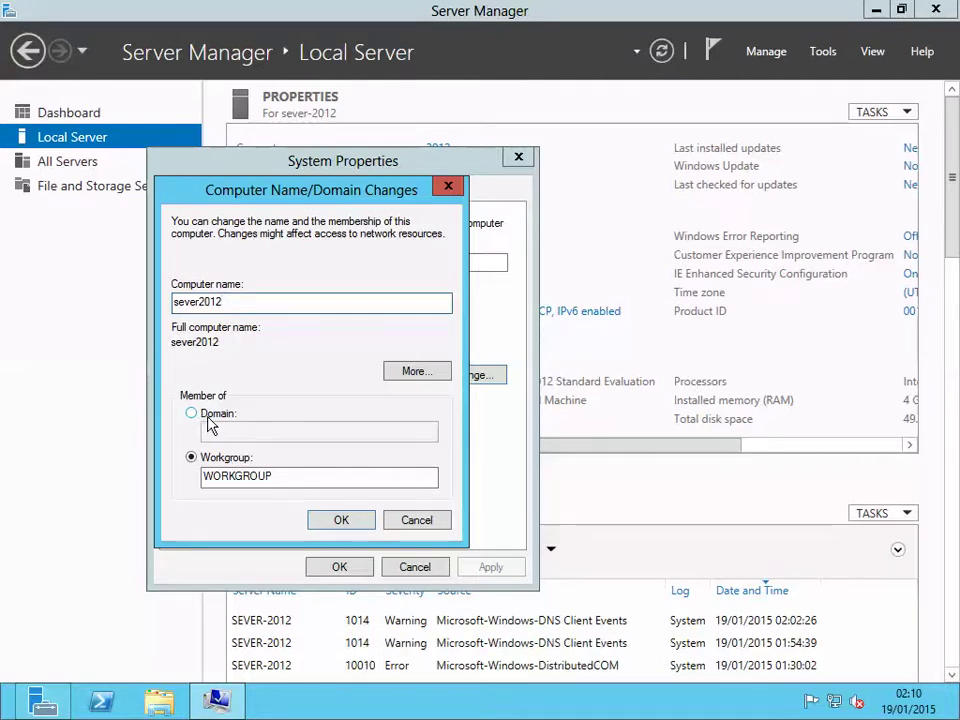
{"action": "left_click", "coordinate": [341, 519]}
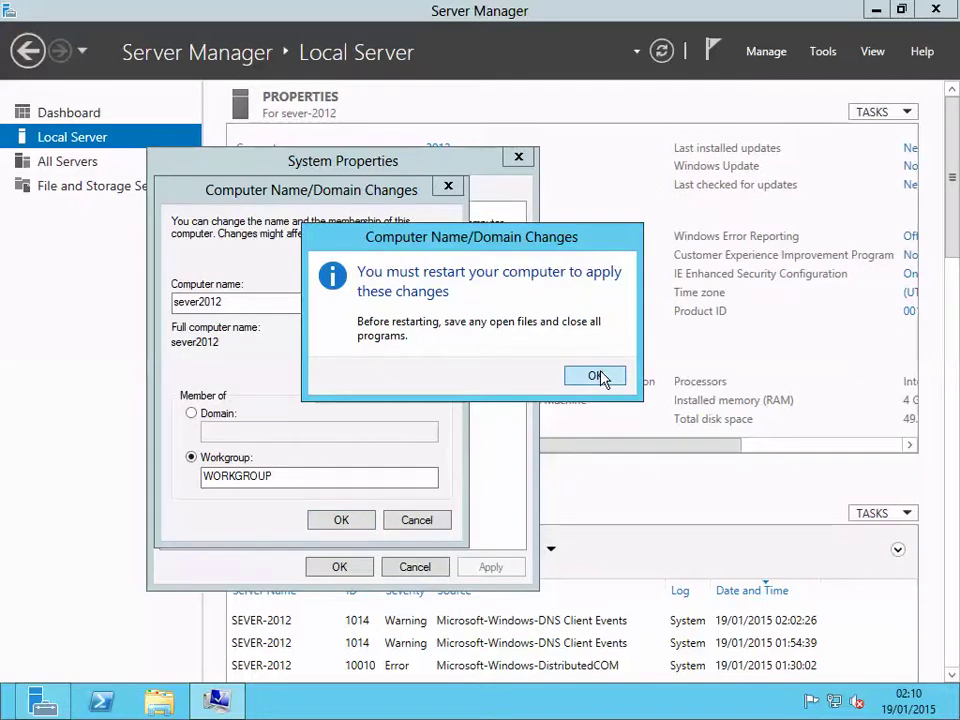
Step: Acknowledge the restart notice, close System Properties, and restart the server now
{"action": "left_click", "coordinate": [596, 377]}
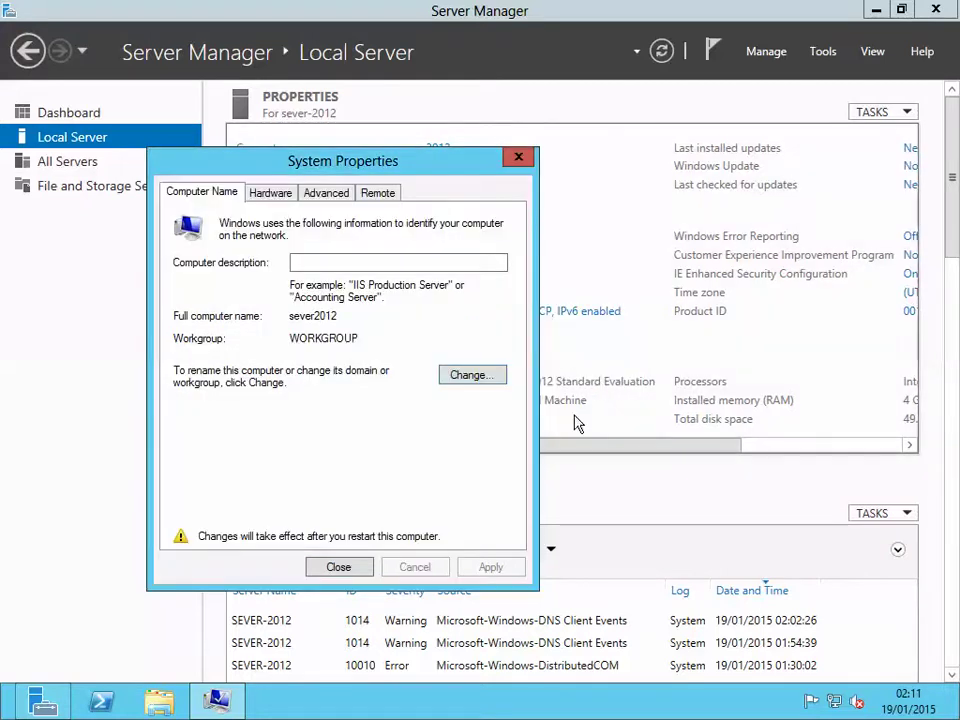
{"action": "left_click", "coordinate": [338, 567]}
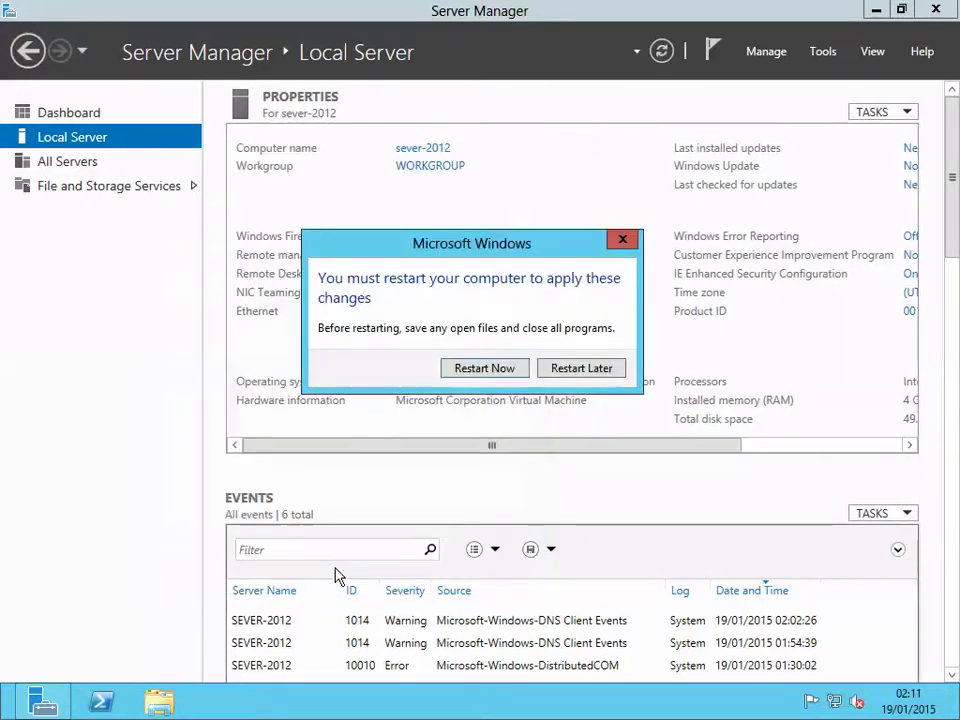
{"action": "left_click", "coordinate": [484, 369]}
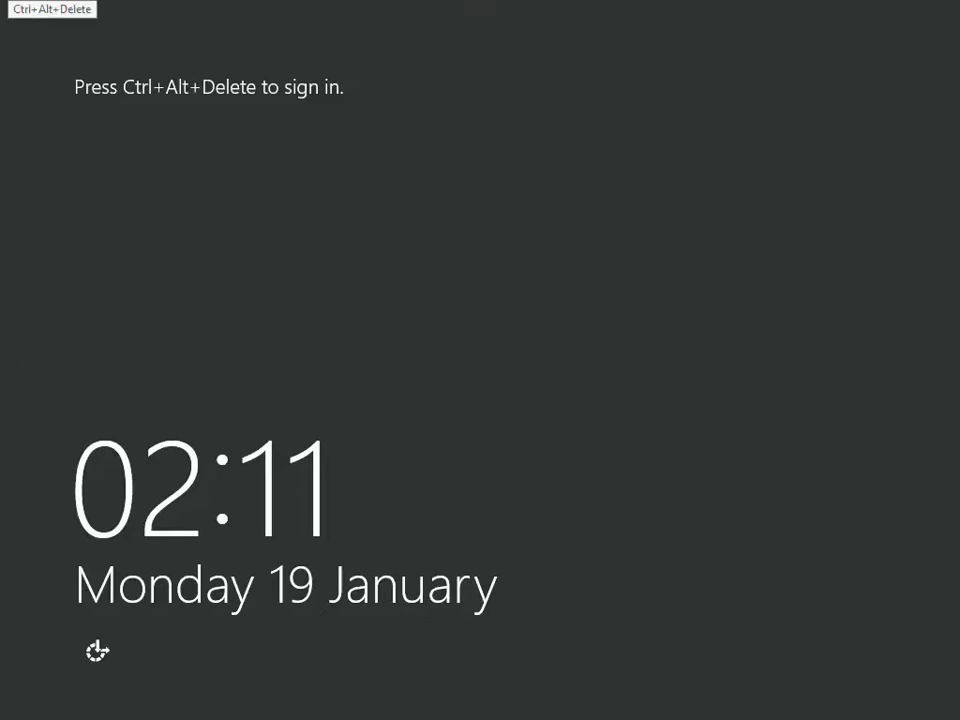
Step: Sign in with the account password, verify the name sever2012 on Local Server, then minimize Server Manager
{"action": "key", "text": "ctrl+alt+Delete"}
{"action": "type", "text": "Pa"}
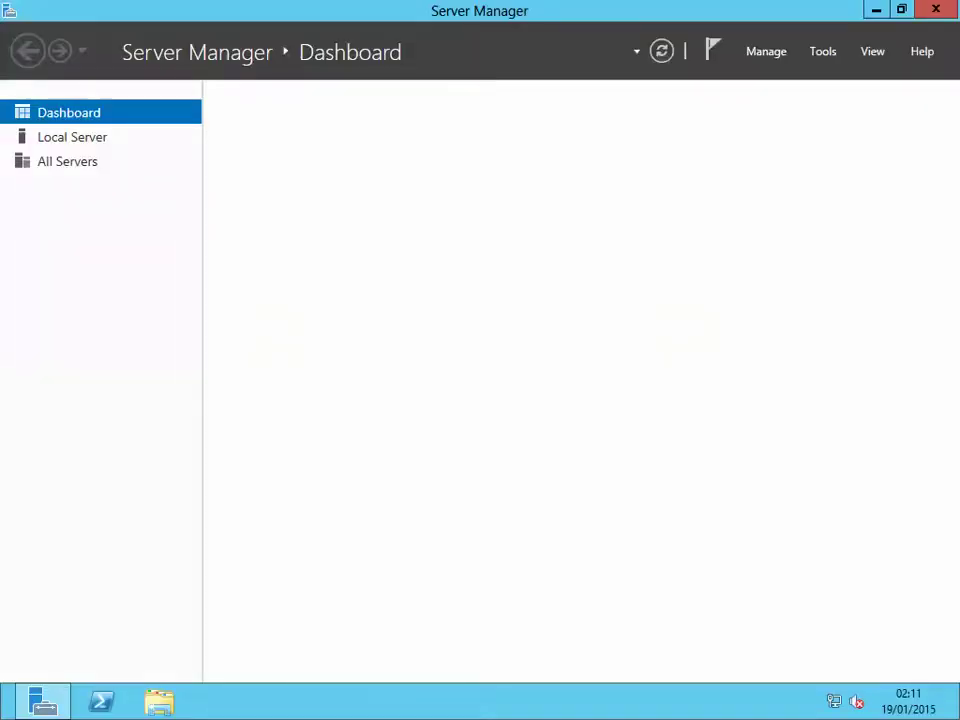
{"action": "left_click", "coordinate": [72, 141]}
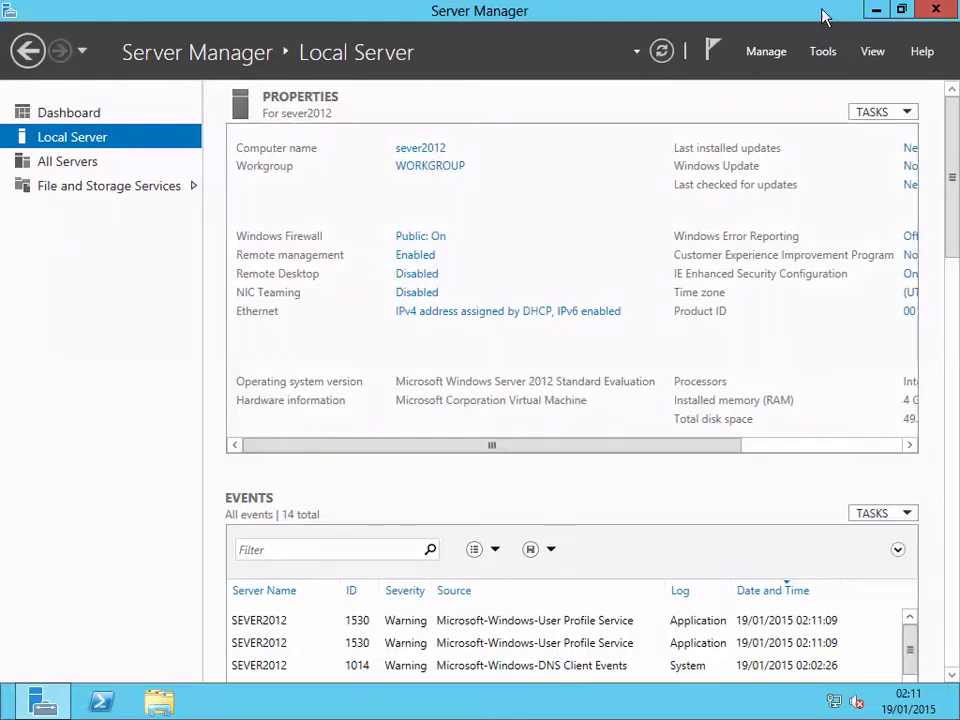
{"action": "left_click", "coordinate": [874, 10]}
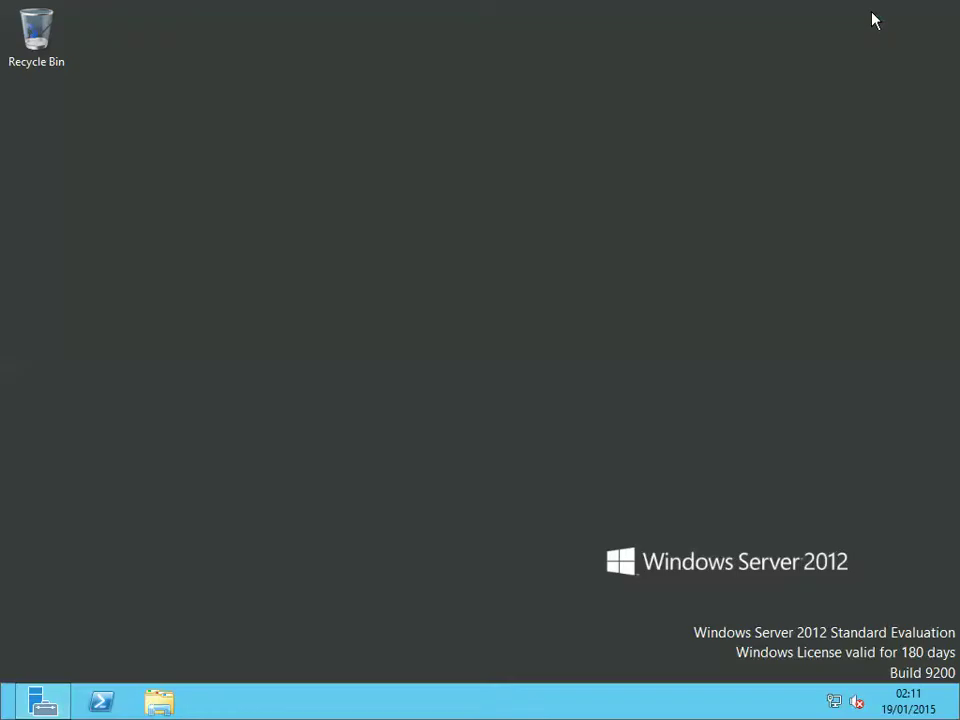
Step: Open the Ethernet adapter's Internet Protocol Version 4 (TCP/IPv4) Properties via Network and Sharing Center
{"action": "right_click", "coordinate": [833, 707]}
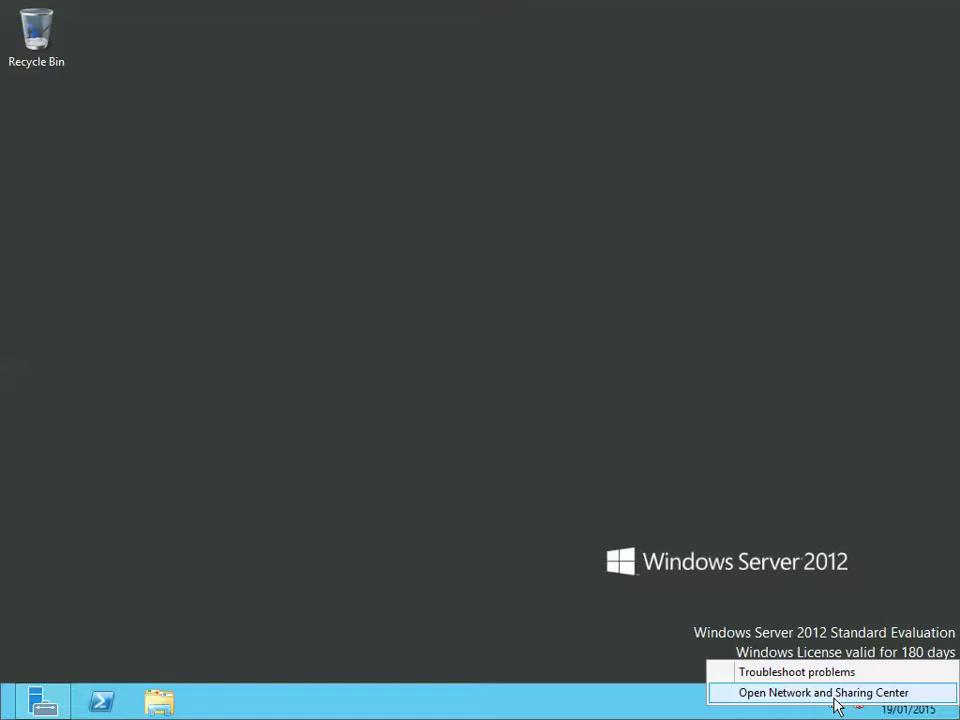
{"action": "left_click", "coordinate": [835, 697]}
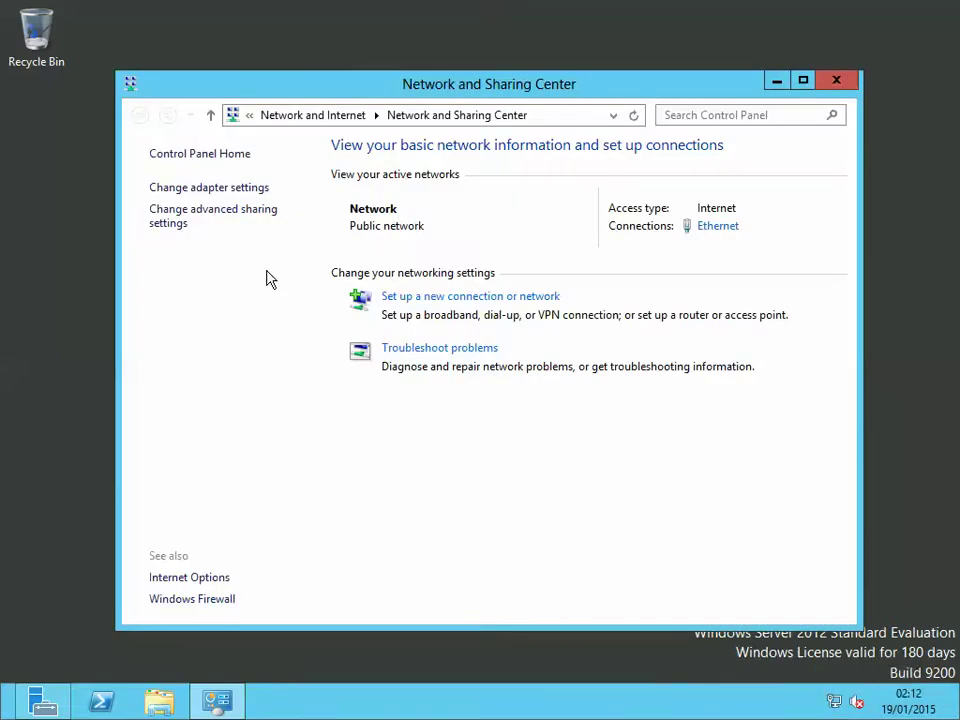
{"action": "left_click", "coordinate": [213, 190]}
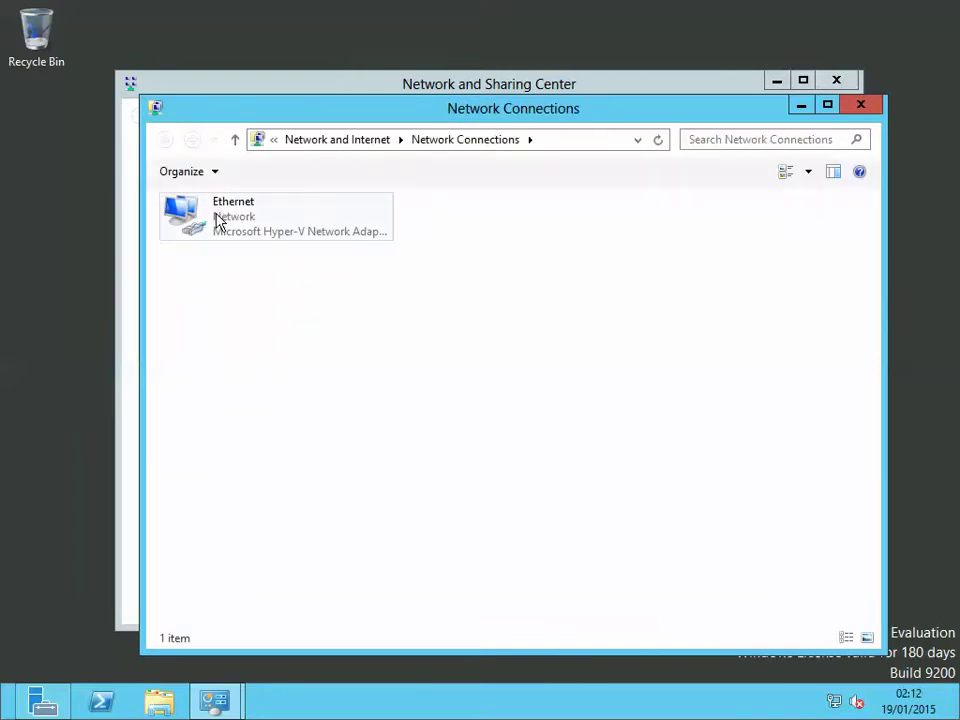
{"action": "right_click", "coordinate": [220, 222]}
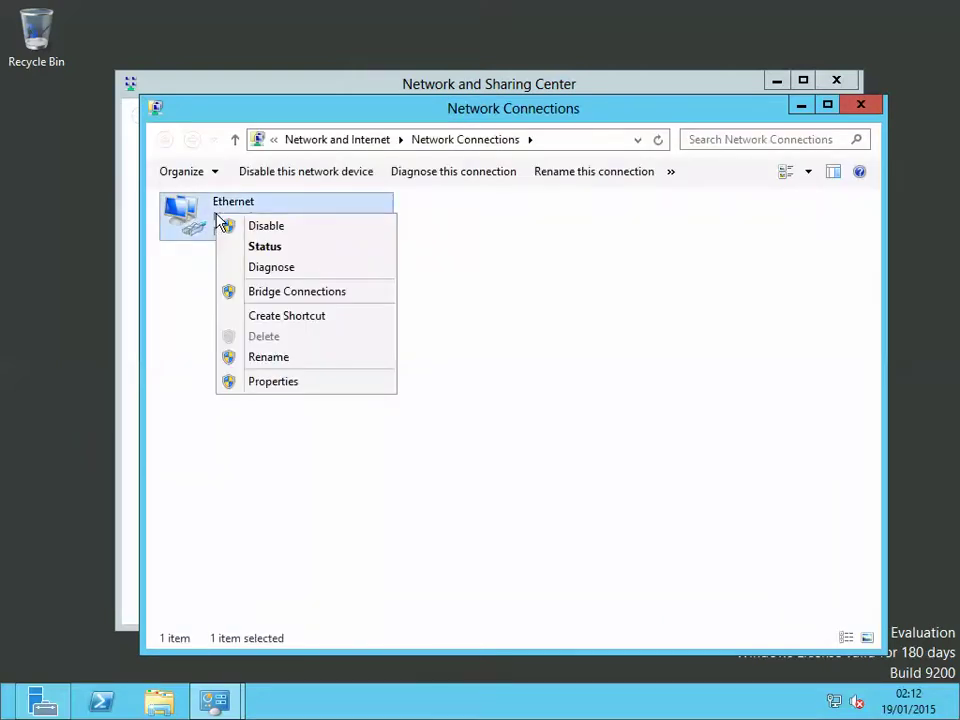
{"action": "left_click", "coordinate": [300, 382]}
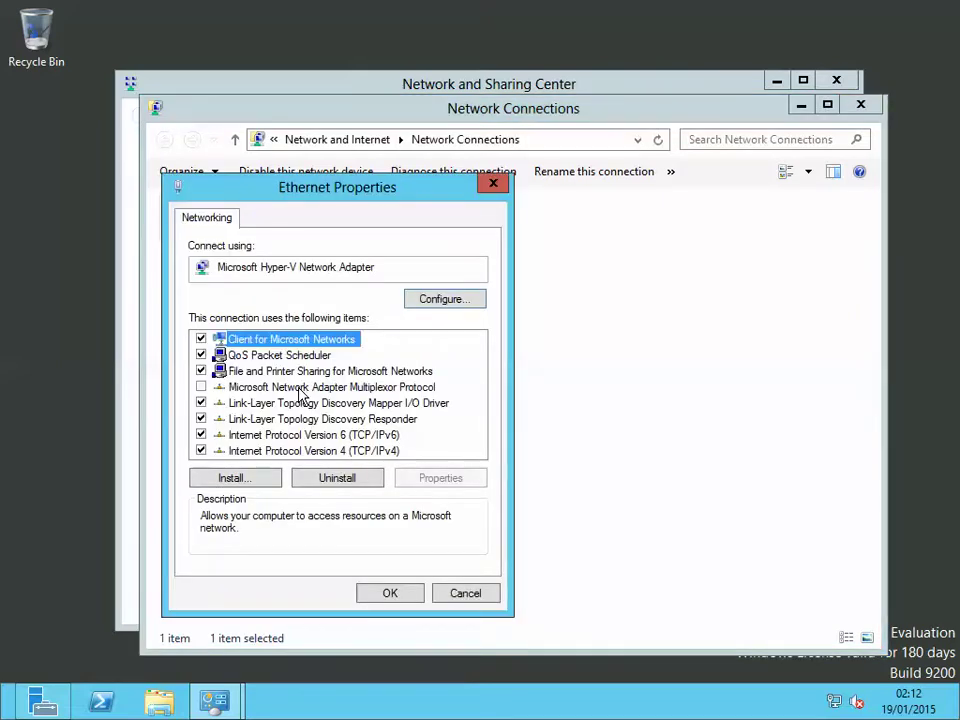
{"action": "left_click", "coordinate": [295, 452]}
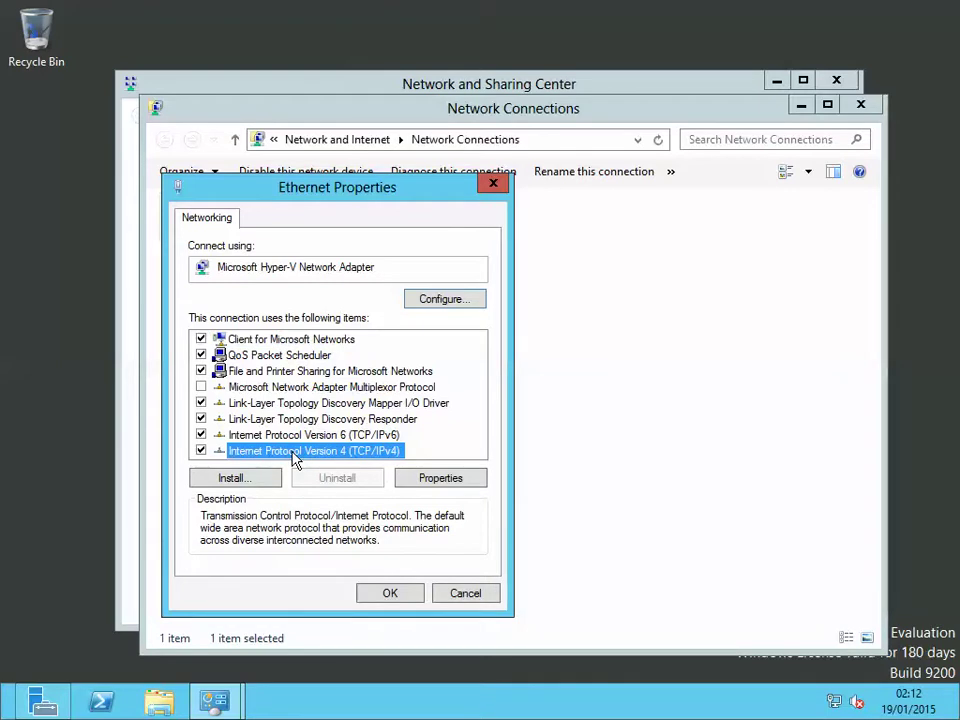
{"action": "left_click", "coordinate": [446, 482]}
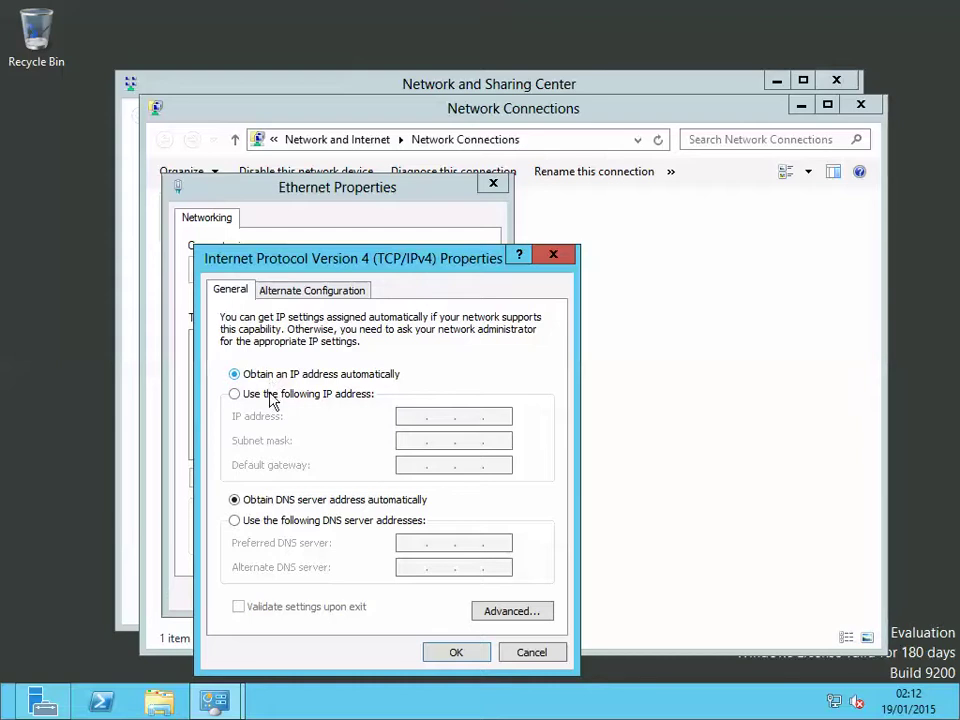
Step: Set static IP 192.168.1.2, mask 255.255.255.0, gateway 192.168.1.1 and DNS server 192.168.1.2
{"action": "left_click", "coordinate": [268, 395]}
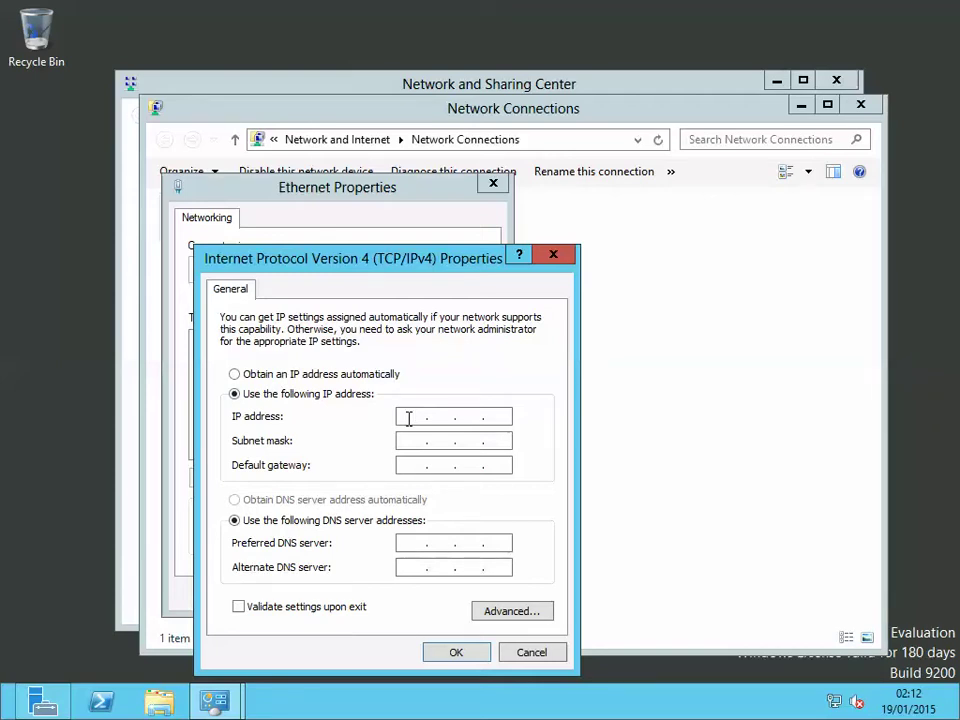
{"action": "type", "text": "192"}
{"action": "key", "text": "BackSpace"}
{"action": "type", "text": "21681.2"}
{"action": "key", "text": "Tab"}
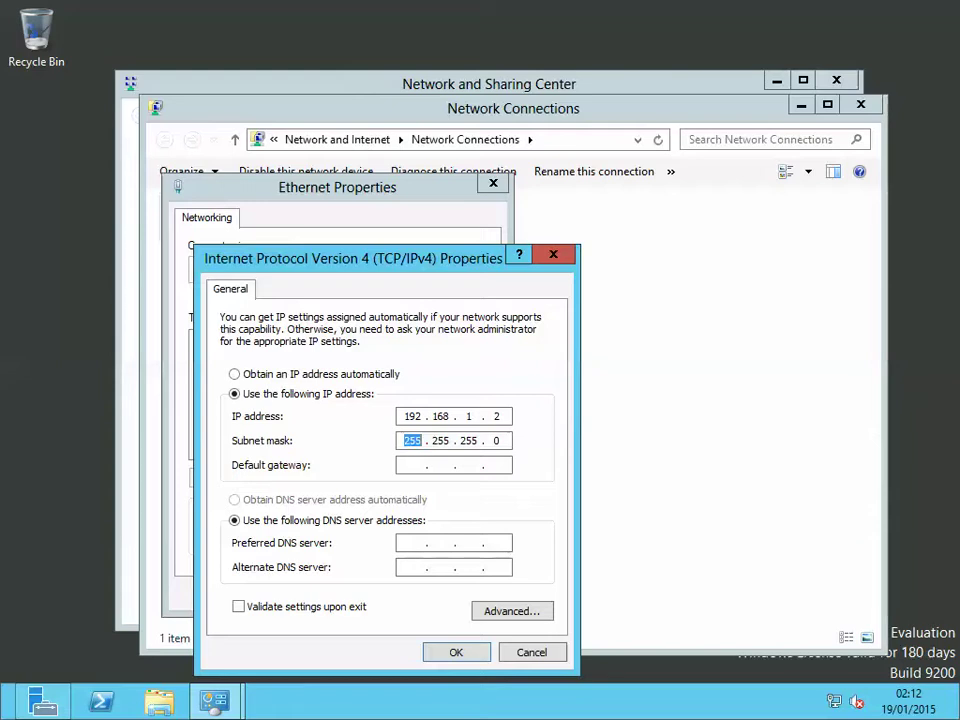
{"action": "key", "text": "Tab"}
{"action": "type", "text": "192 . 168 . 1 . 1"}
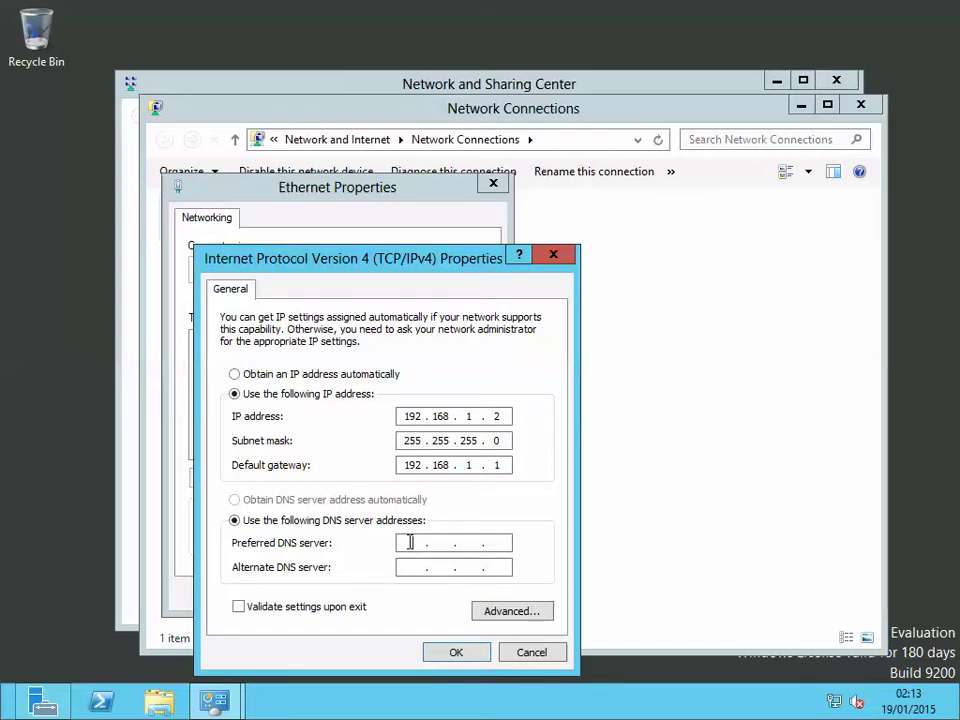
{"action": "type", "text": "192 . 168 . 1 . 2"}
Step: Apply the IPv4 settings and close Ethernet Properties, Network Connections and Network and Sharing Center
{"action": "left_click", "coordinate": [437, 657]}
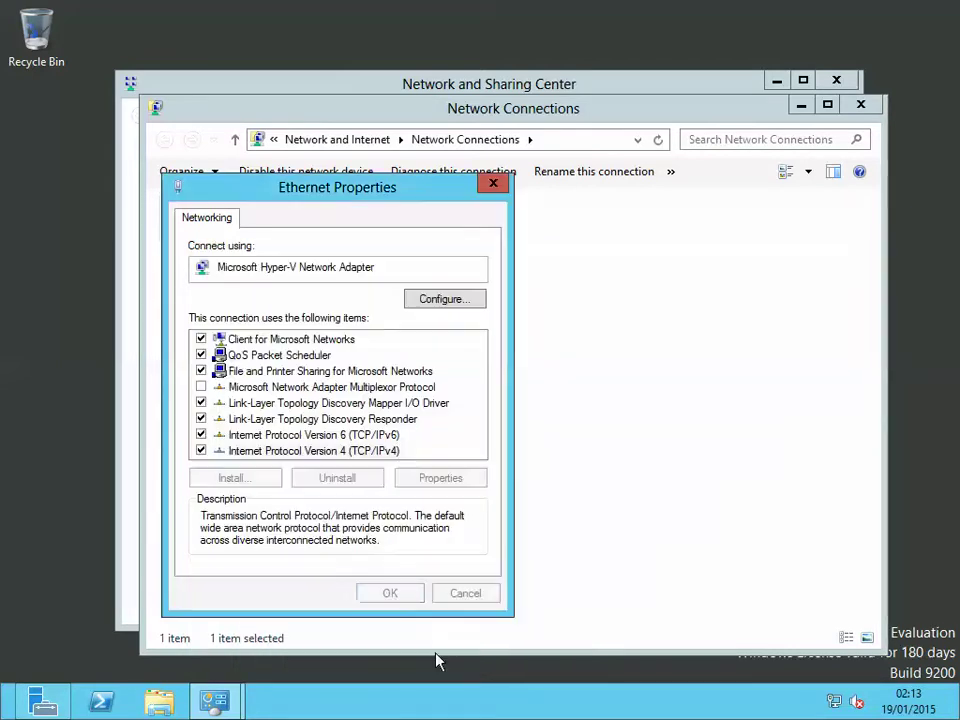
{"action": "left_click", "coordinate": [396, 598]}
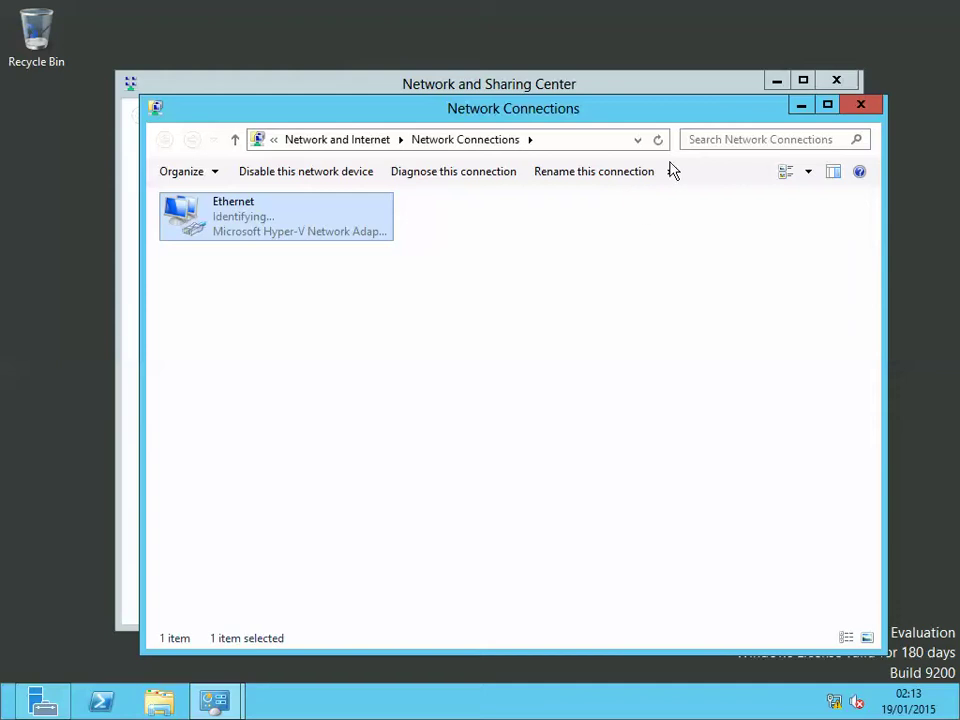
{"action": "left_click", "coordinate": [870, 110]}
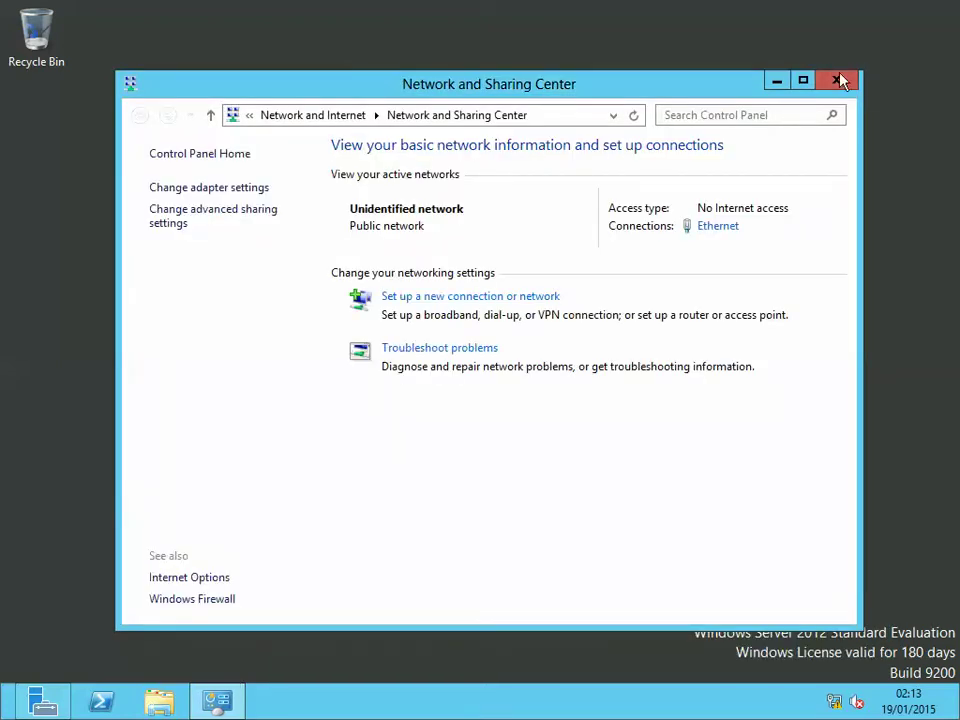
{"action": "left_click", "coordinate": [838, 84]}
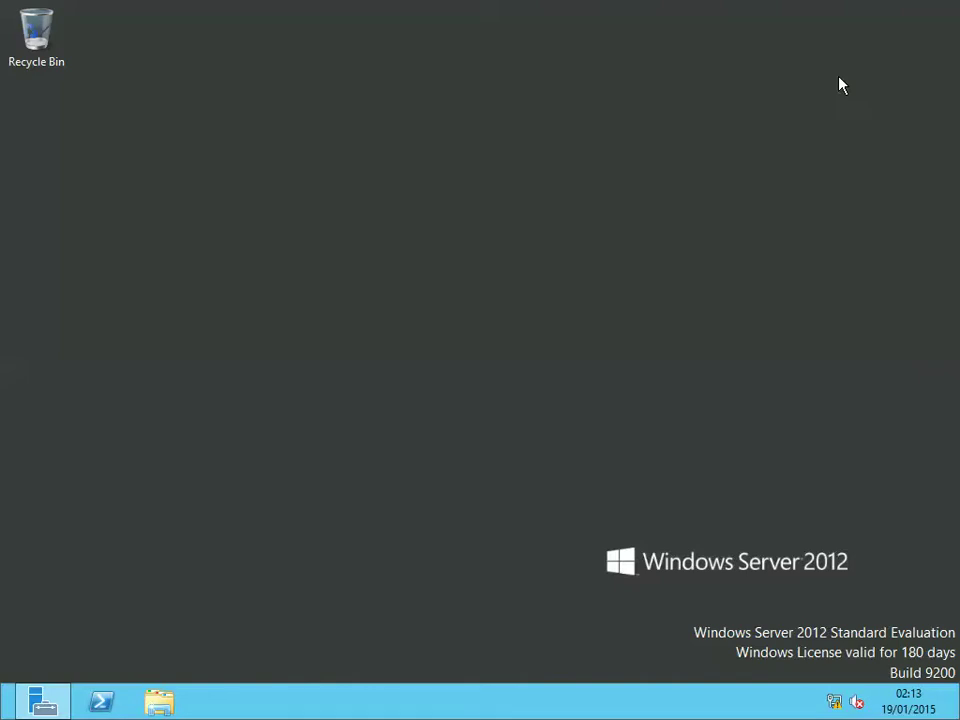
Step: Launch Command Prompt from a Start search for cmd and run ipconfig to confirm 192.168.1.2
{"action": "left_click", "coordinate": [3, 712]}
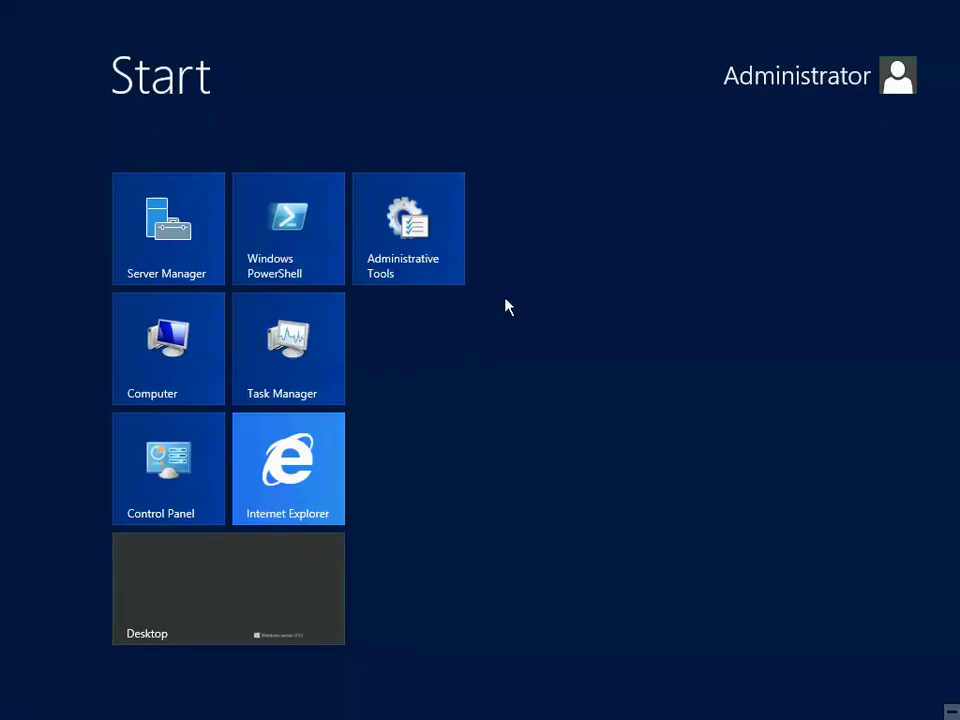
{"action": "type", "text": "cmd"}
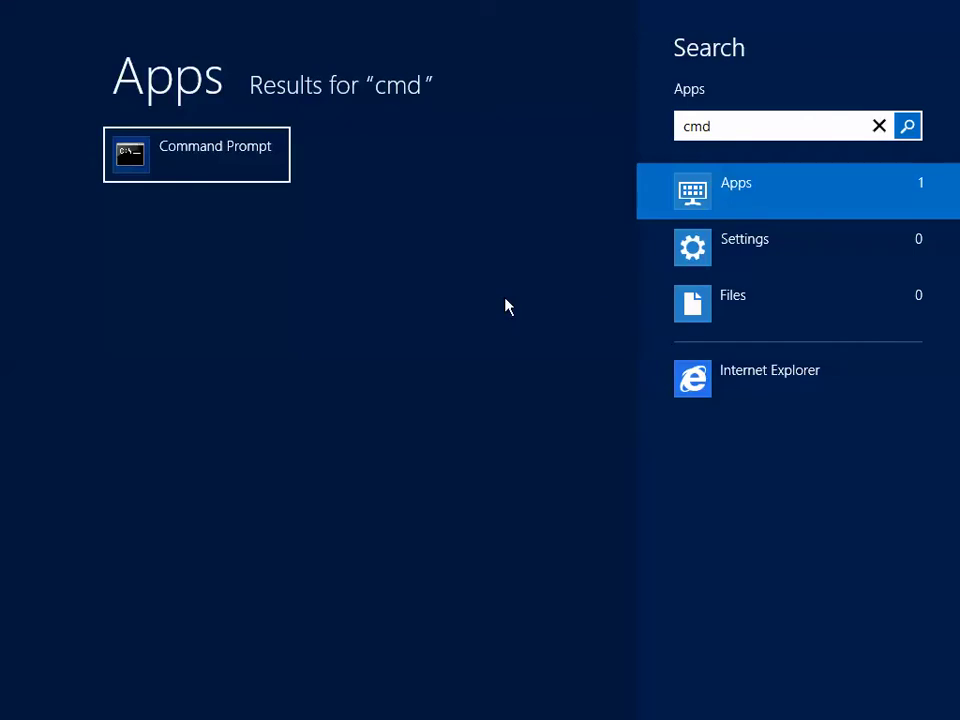
{"action": "left_click", "coordinate": [223, 167]}
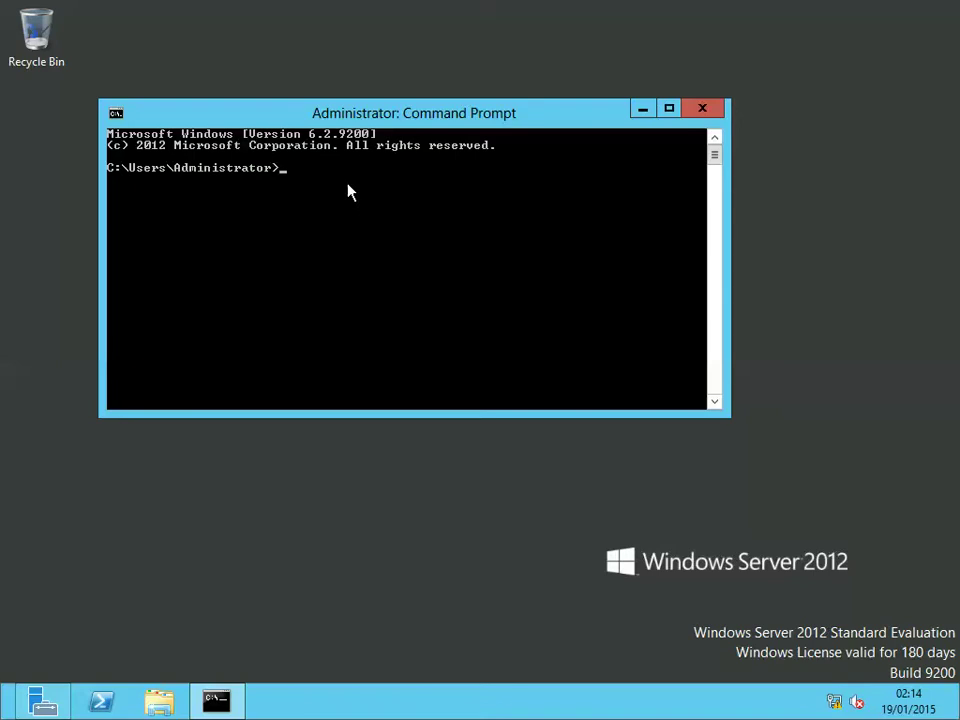
{"action": "type", "text": "ipconfig"}
{"action": "key", "text": "Return"}
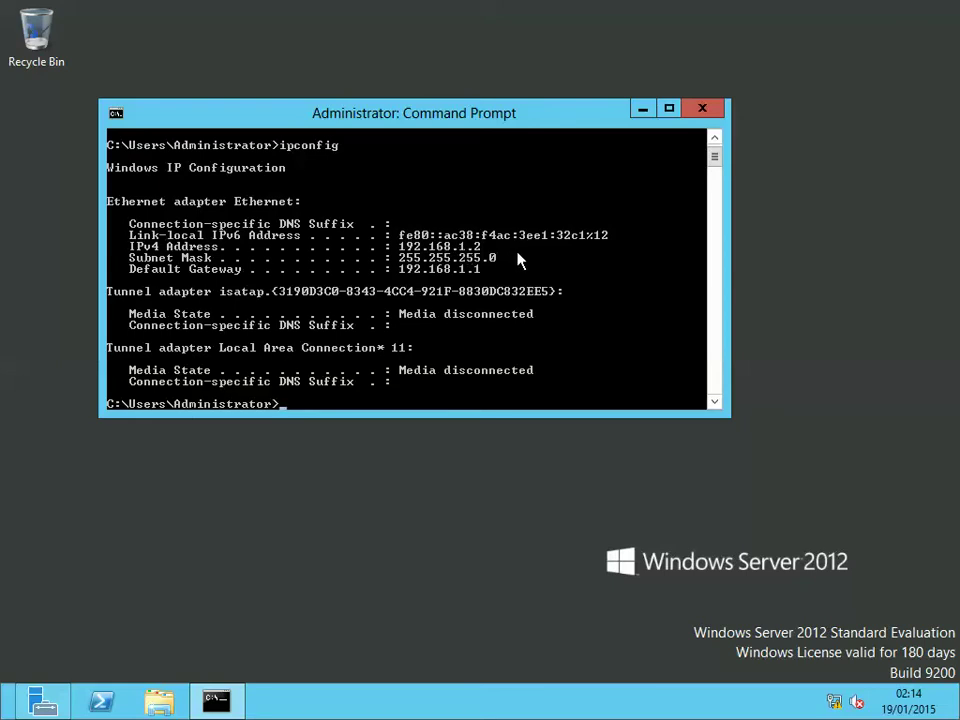
Step: Close the Command Prompt window to return to the empty desktop
{"action": "left_click", "coordinate": [703, 111]}
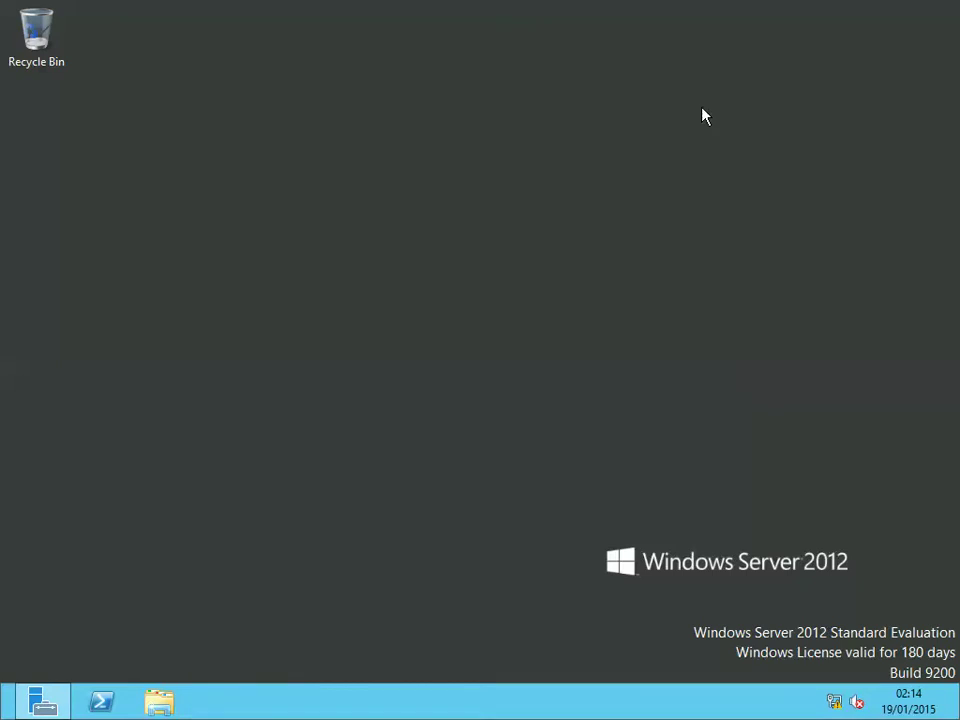